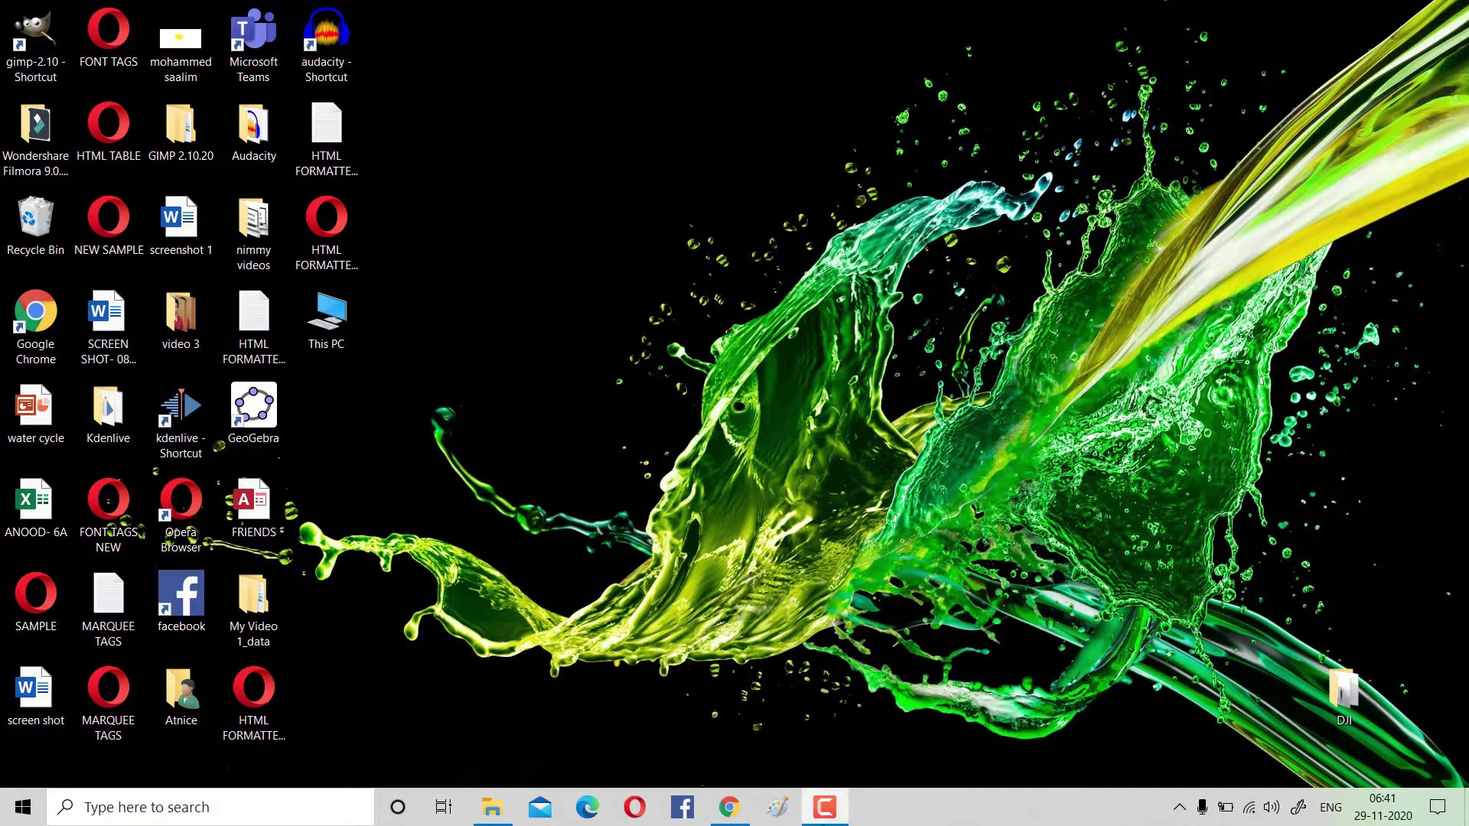
Search Windows for PAINT and launch the Paint app to a blank canvas
{"action": "left_click", "coordinate": [782, 804]}
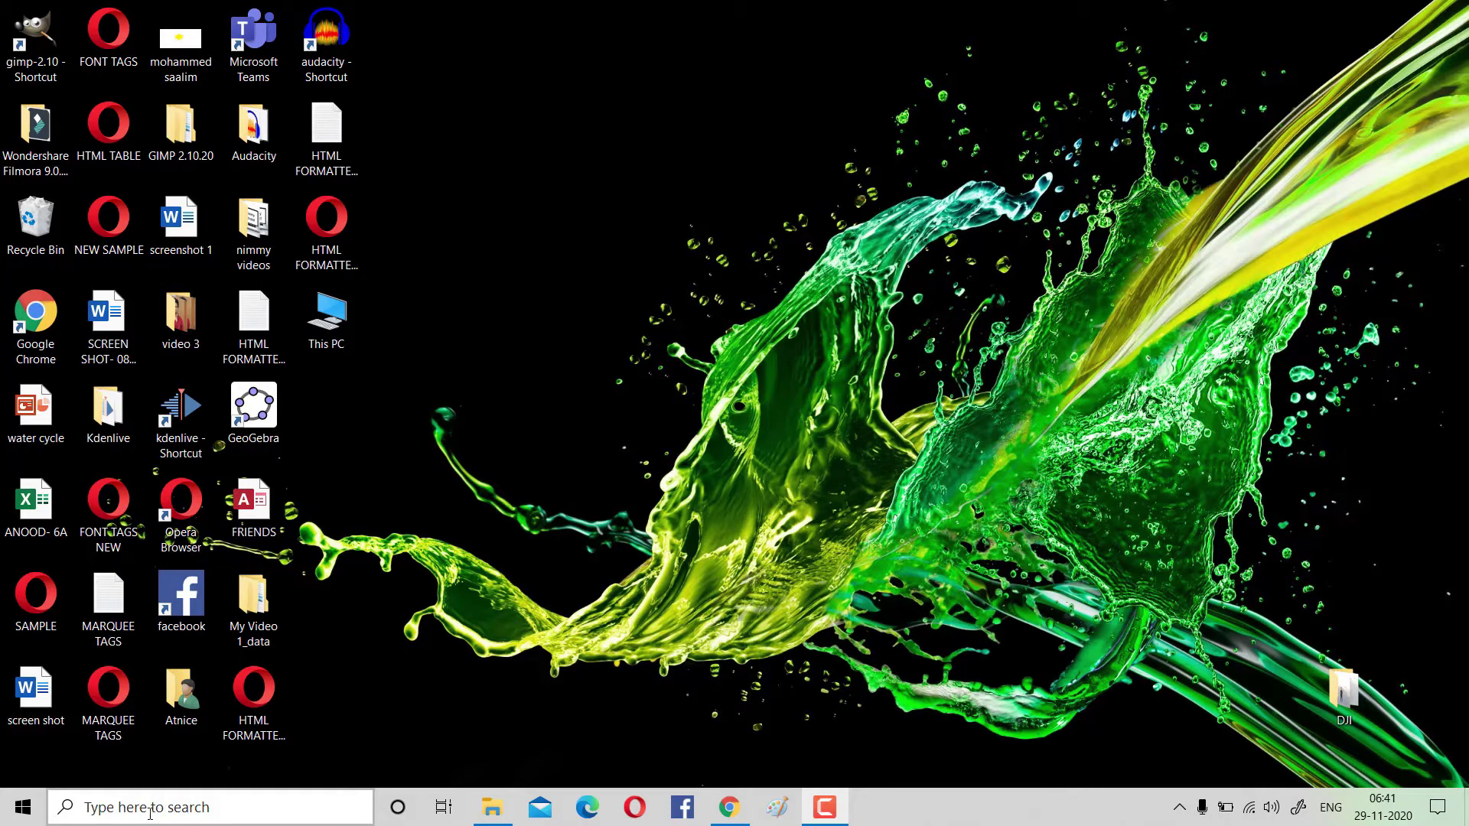
{"action": "left_click", "coordinate": [150, 812]}
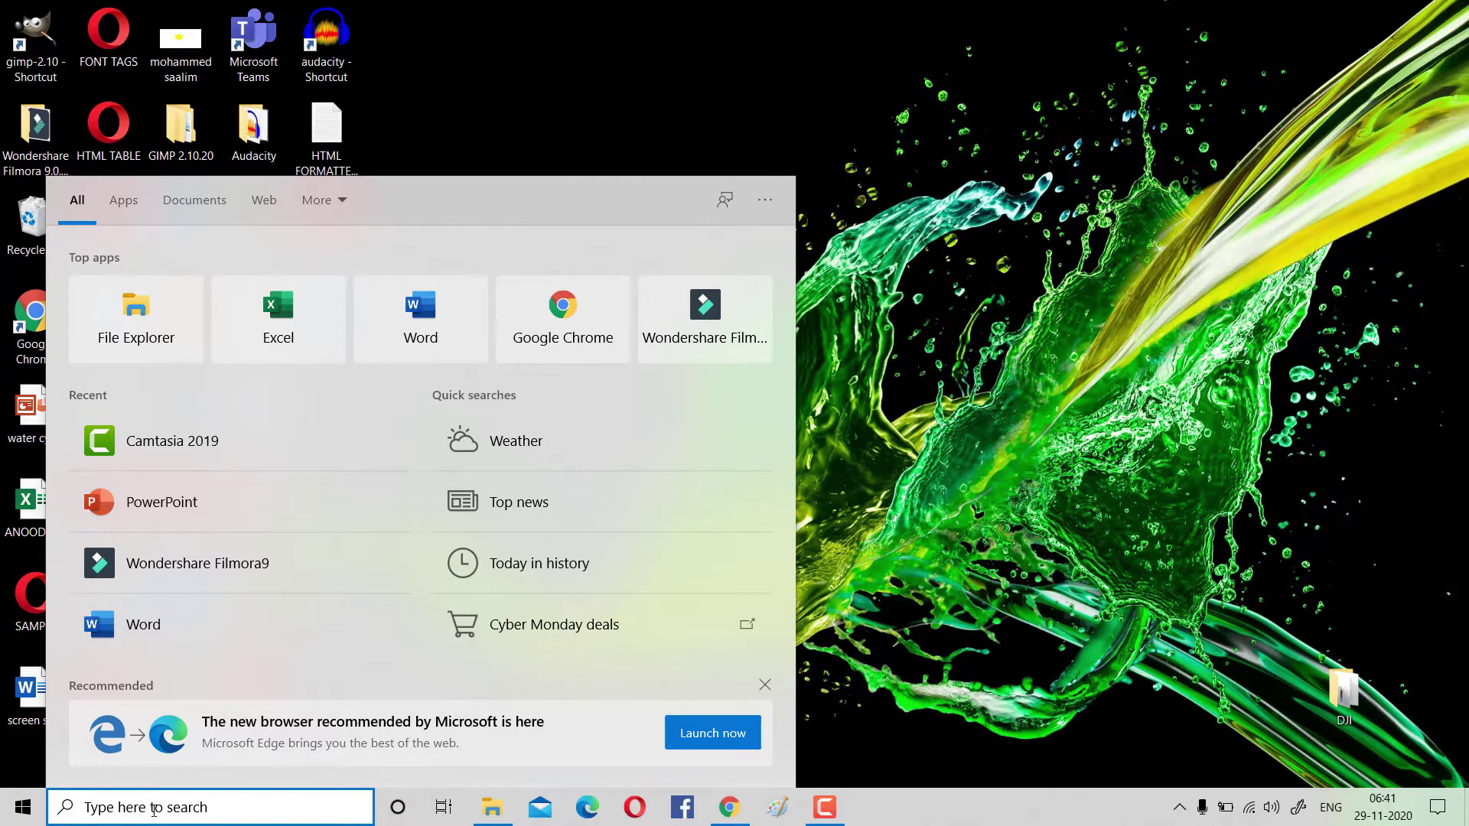
{"action": "type", "text": "PAINT"}
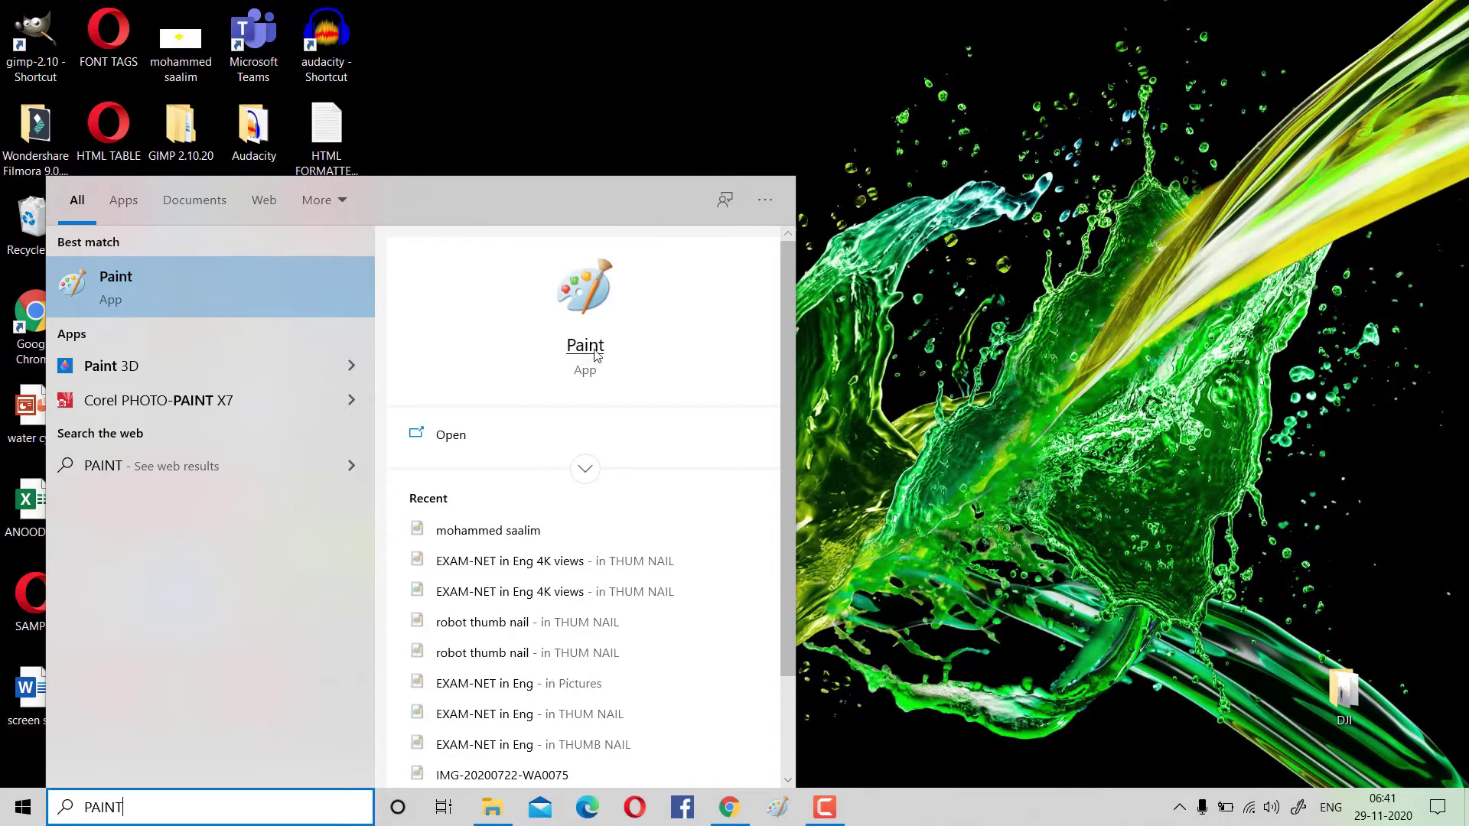
{"action": "left_click", "coordinate": [586, 348]}
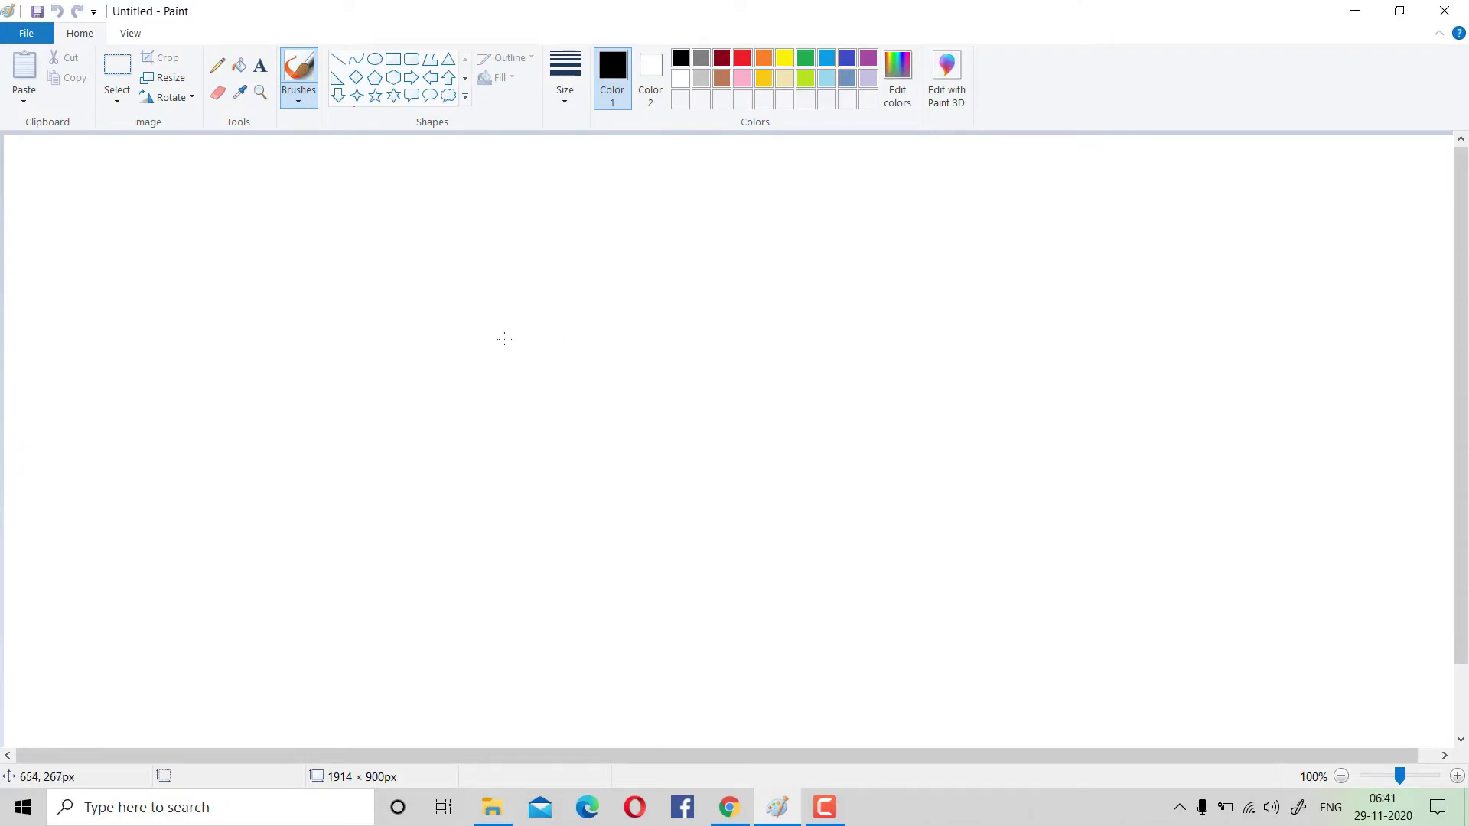
Draw a red pentagon outline in the canvas's upper-left area with the Pentagon shape
{"action": "left_click", "coordinate": [374, 76]}
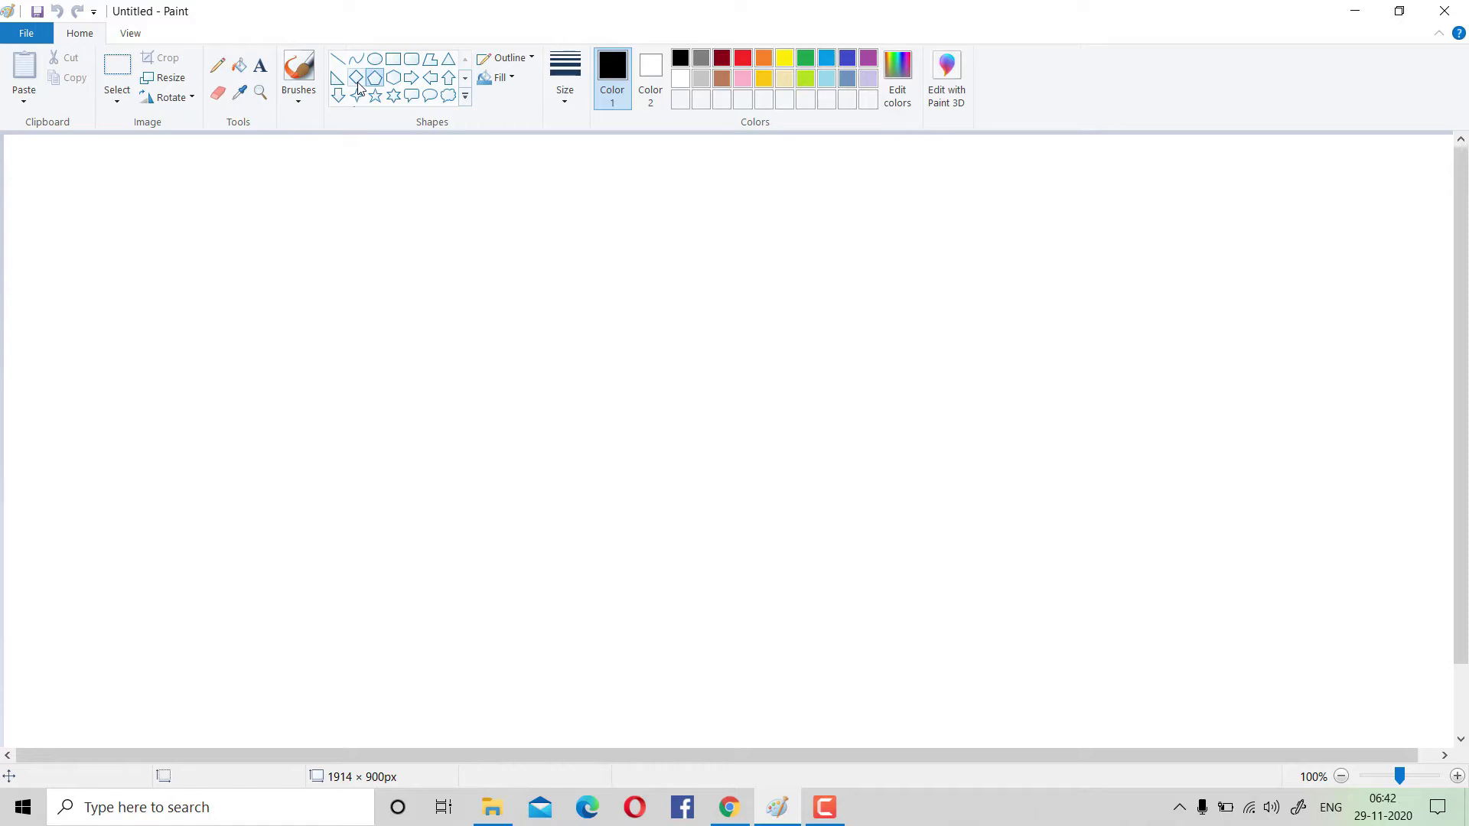
{"action": "left_click", "coordinate": [743, 61]}
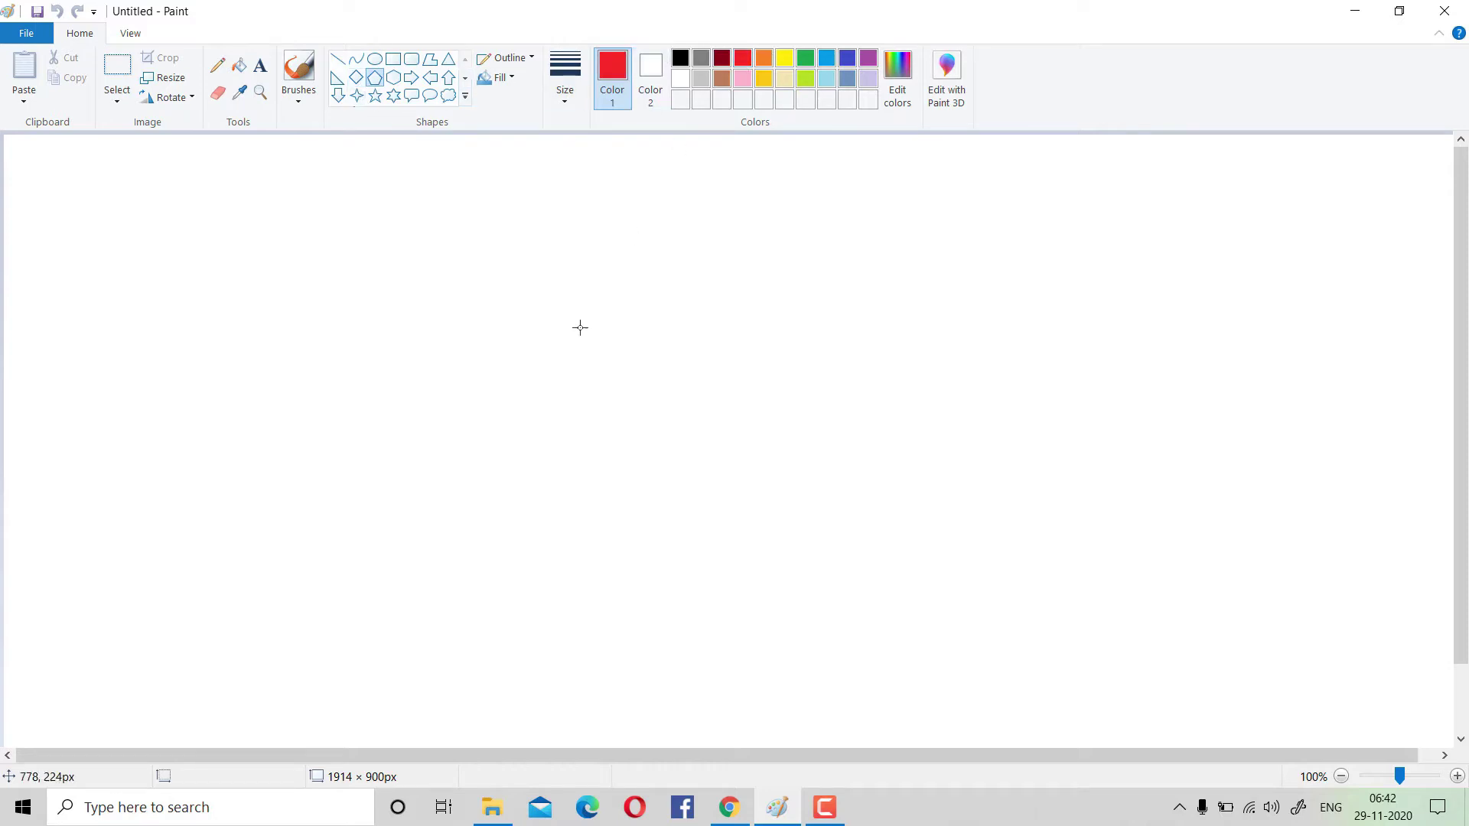
{"action": "left_click_drag", "start_coordinate": [435, 259], "coordinate": [628, 423]}
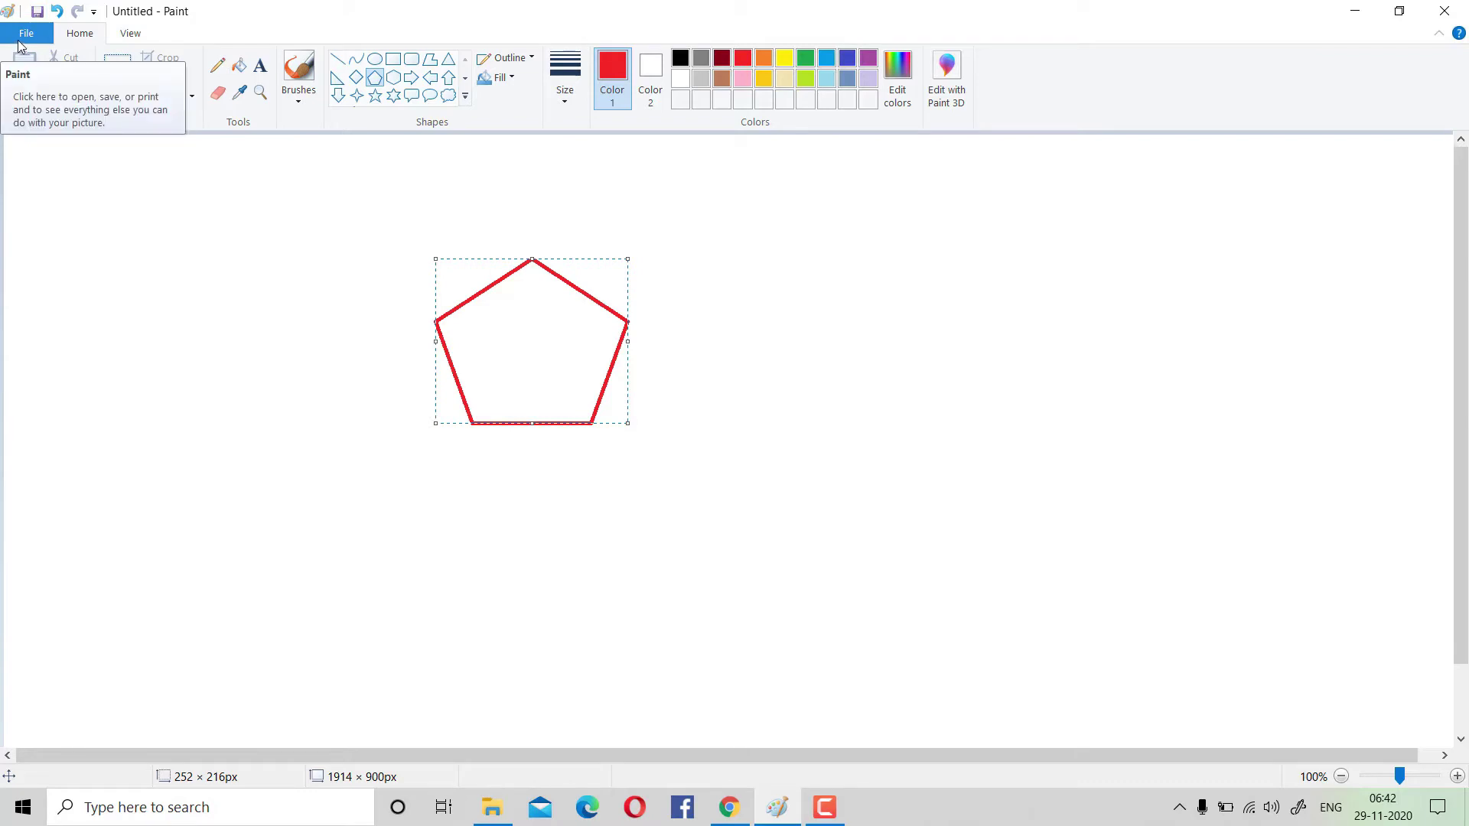
Bring up the Save As dialog from the File menu to save as PNG
{"action": "left_click", "coordinate": [31, 36]}
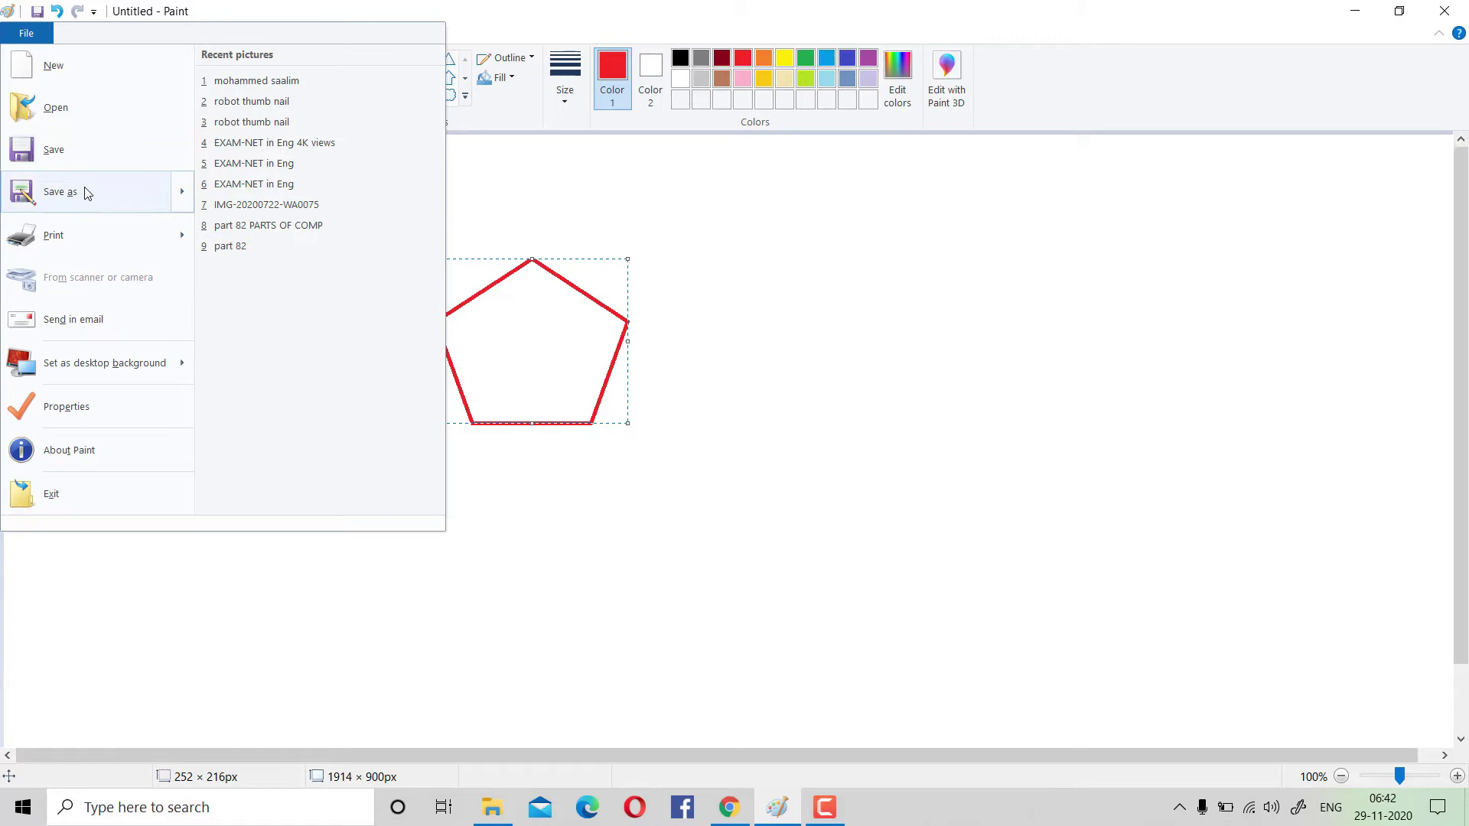
{"action": "mouse_move", "coordinate": [59, 192]}
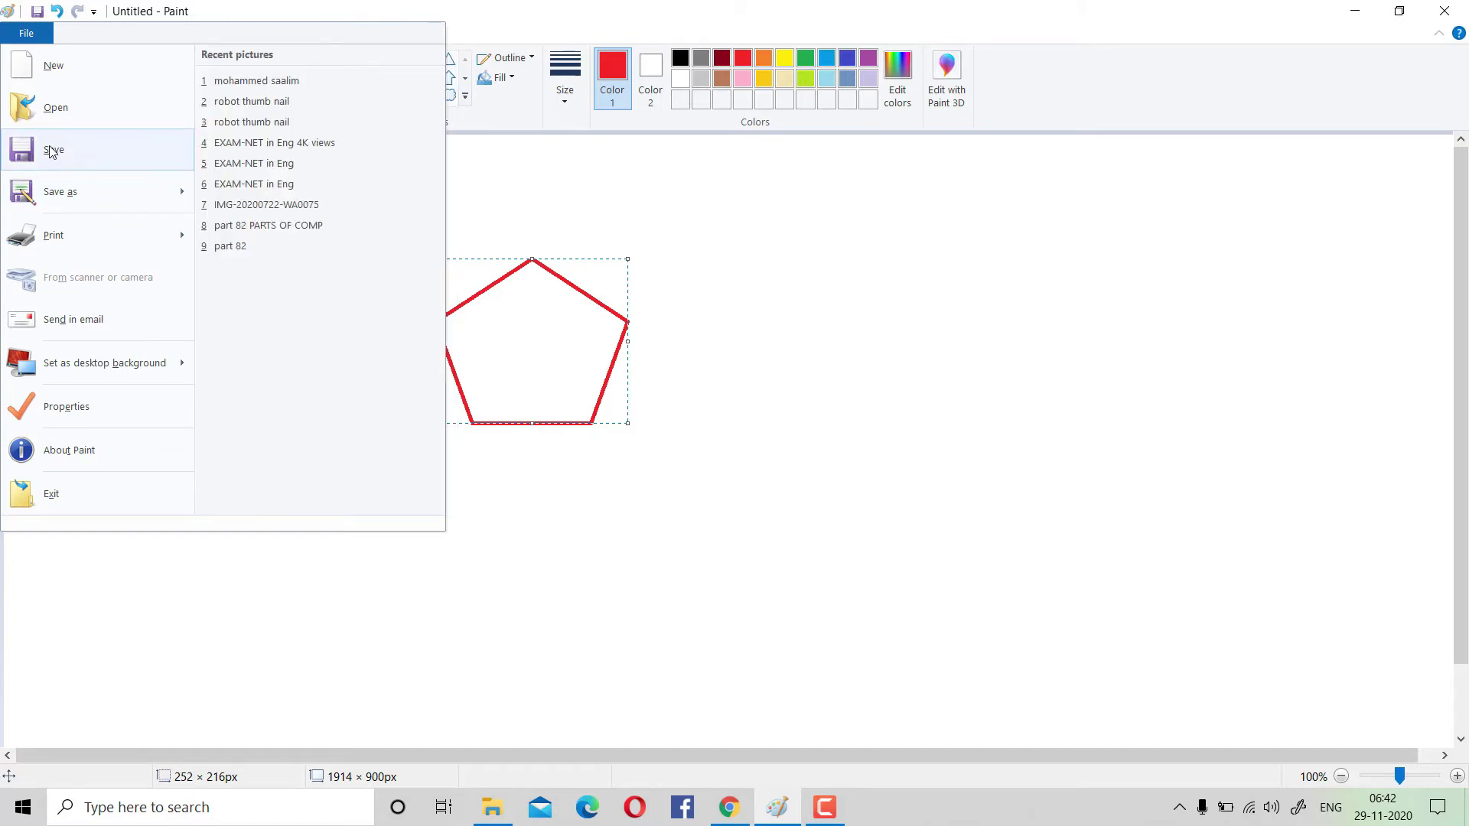
{"action": "left_click", "coordinate": [54, 153]}
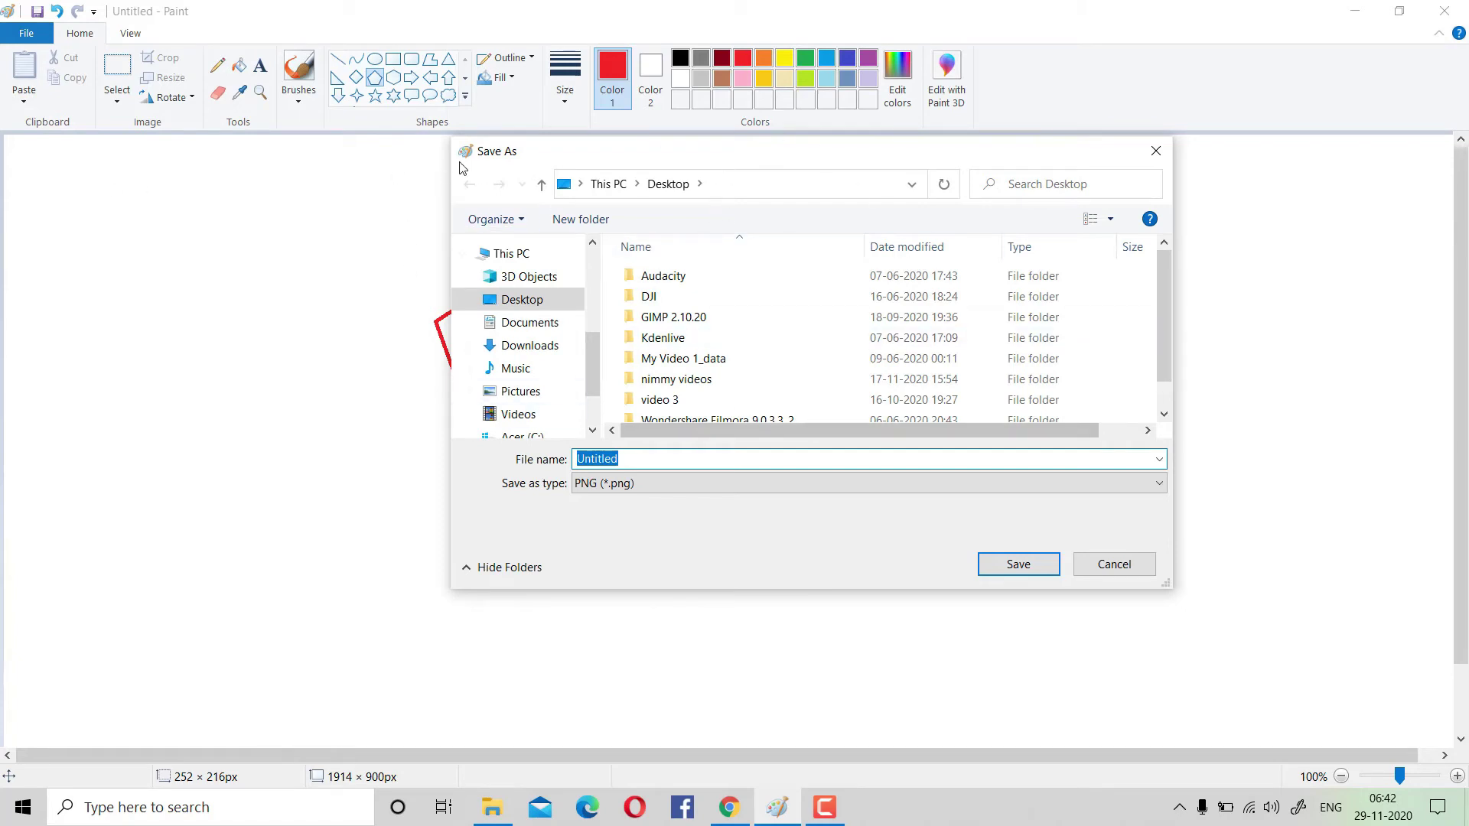
Navigate the save dialog to Pictures\NIMMY and select the file name field
{"action": "left_click_drag", "start_coordinate": [569, 151], "coordinate": [483, 162]}
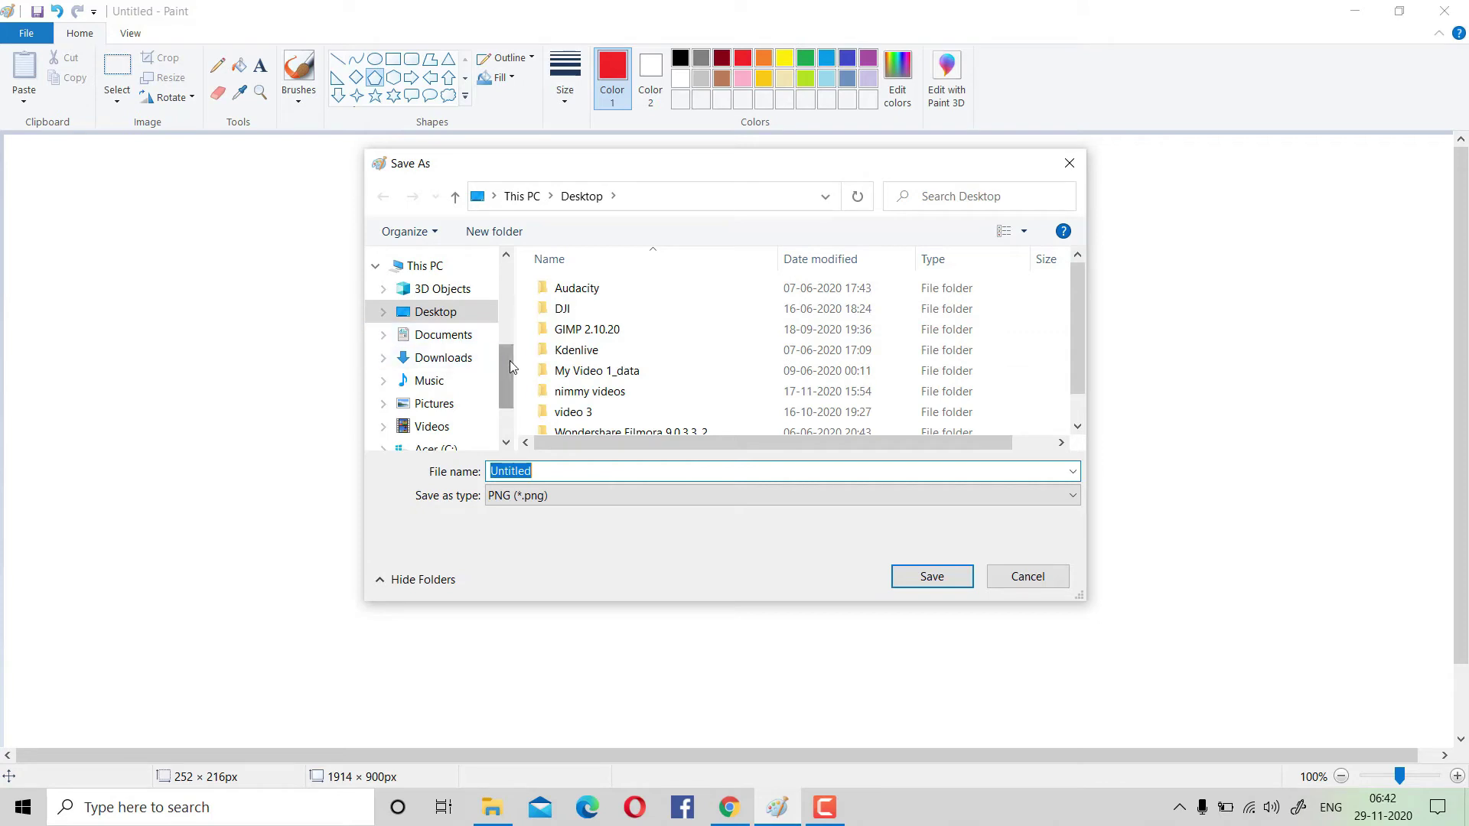
{"action": "left_click_drag", "start_coordinate": [509, 361], "coordinate": [515, 401]}
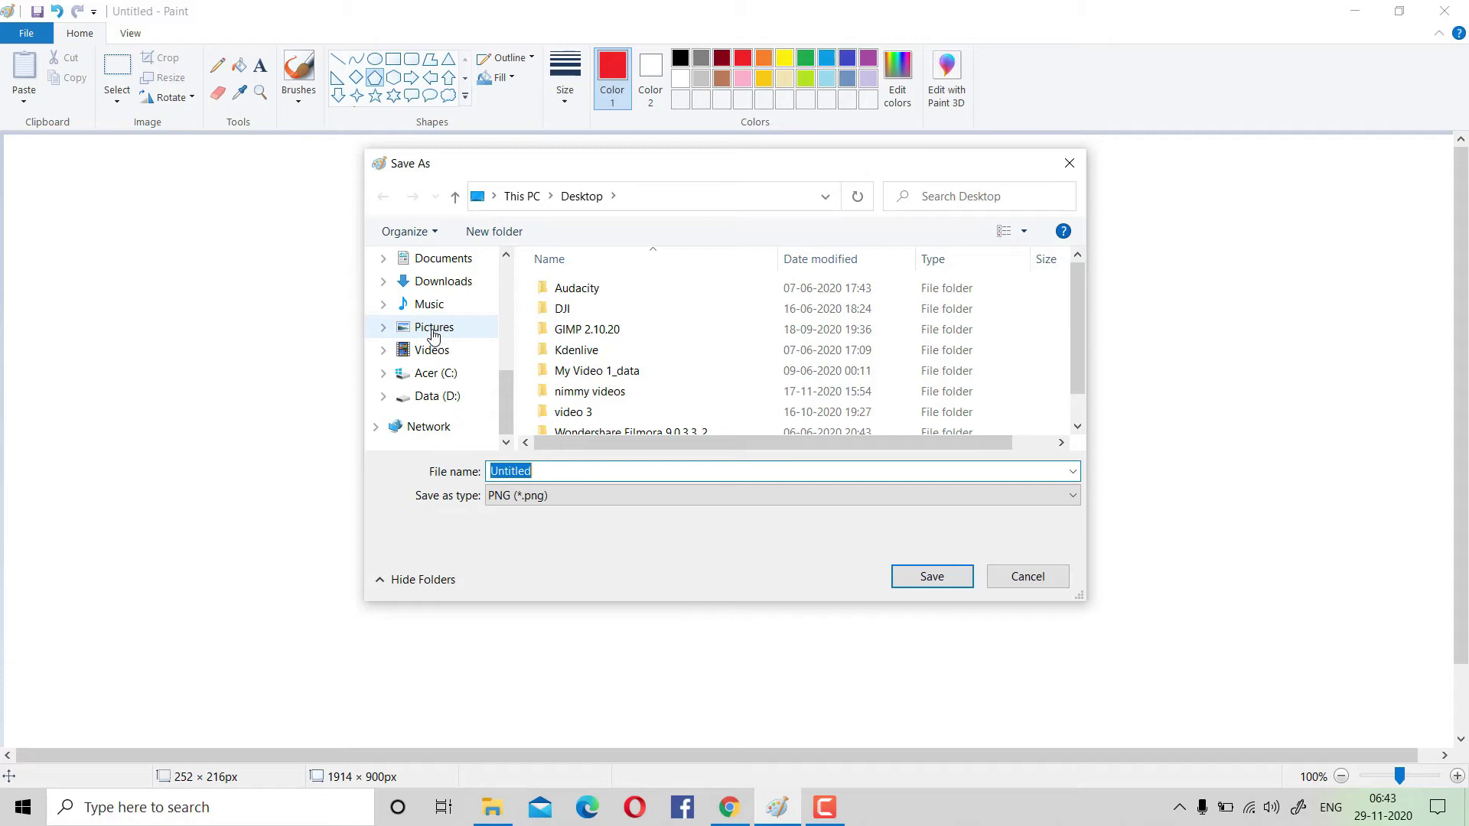
{"action": "left_click", "coordinate": [433, 336]}
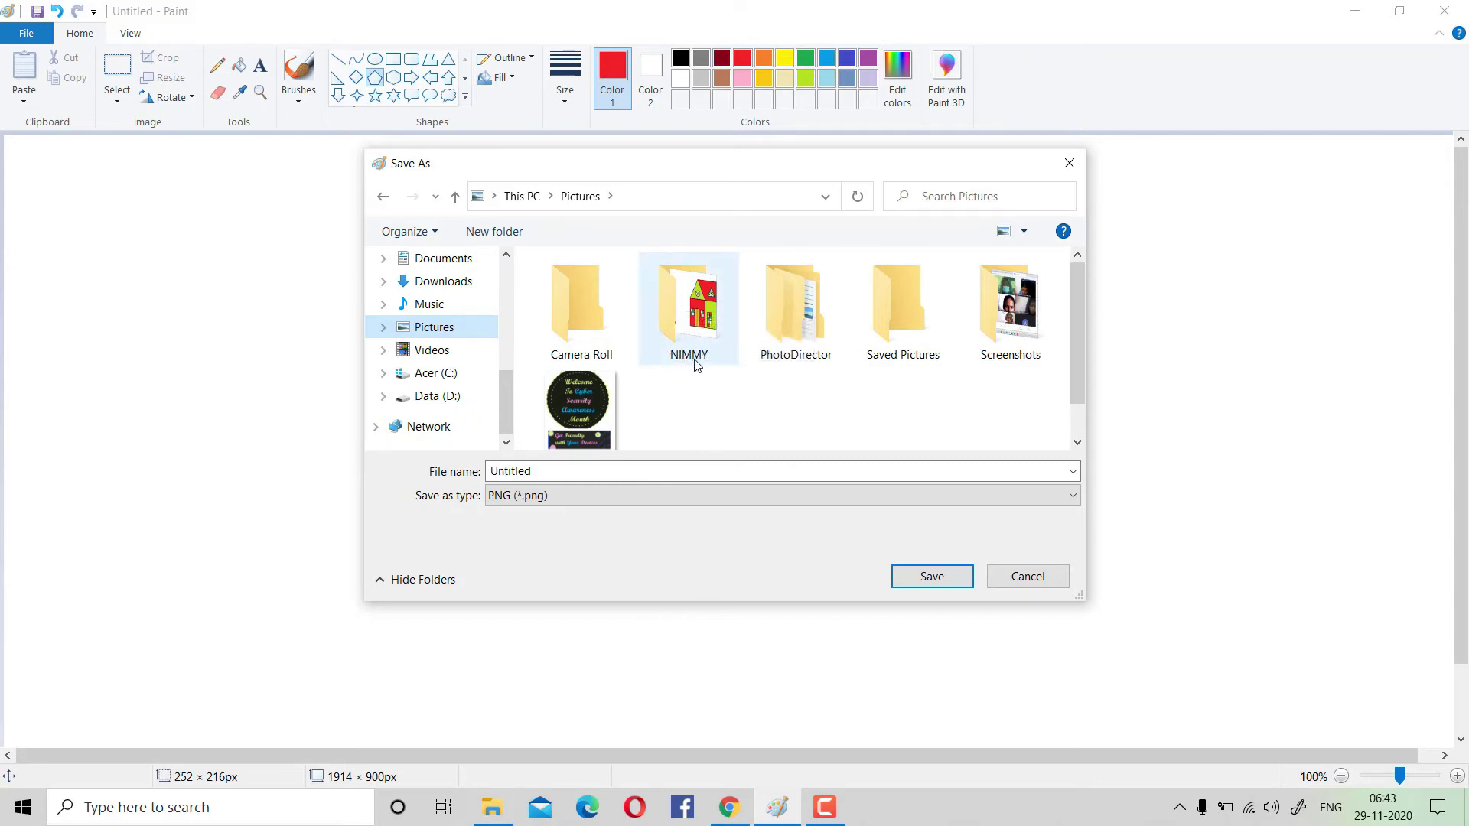
{"action": "mouse_move", "coordinate": [689, 313]}
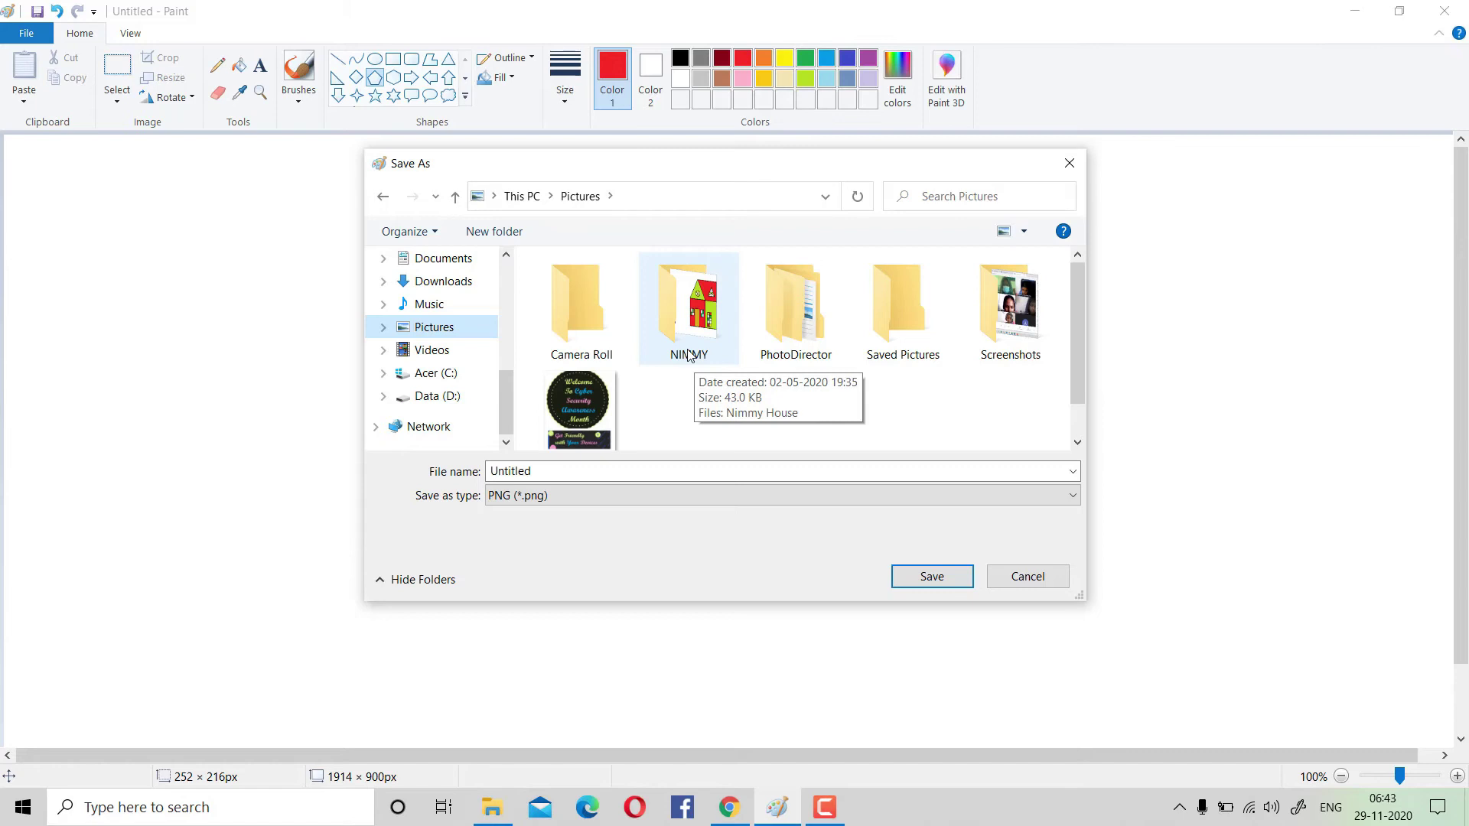
{"action": "double_click", "coordinate": [689, 358]}
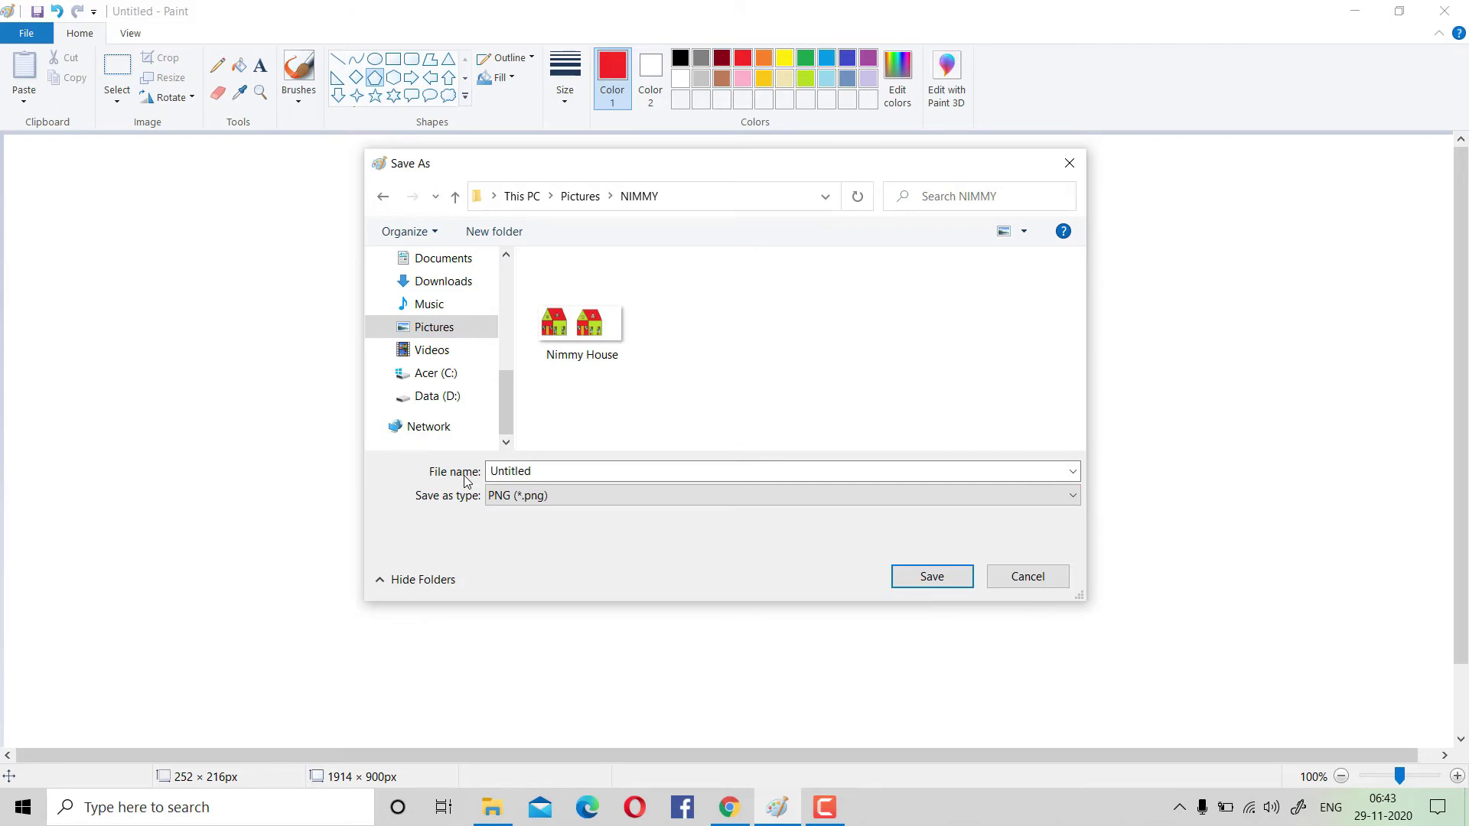
{"action": "double_click", "coordinate": [543, 472]}
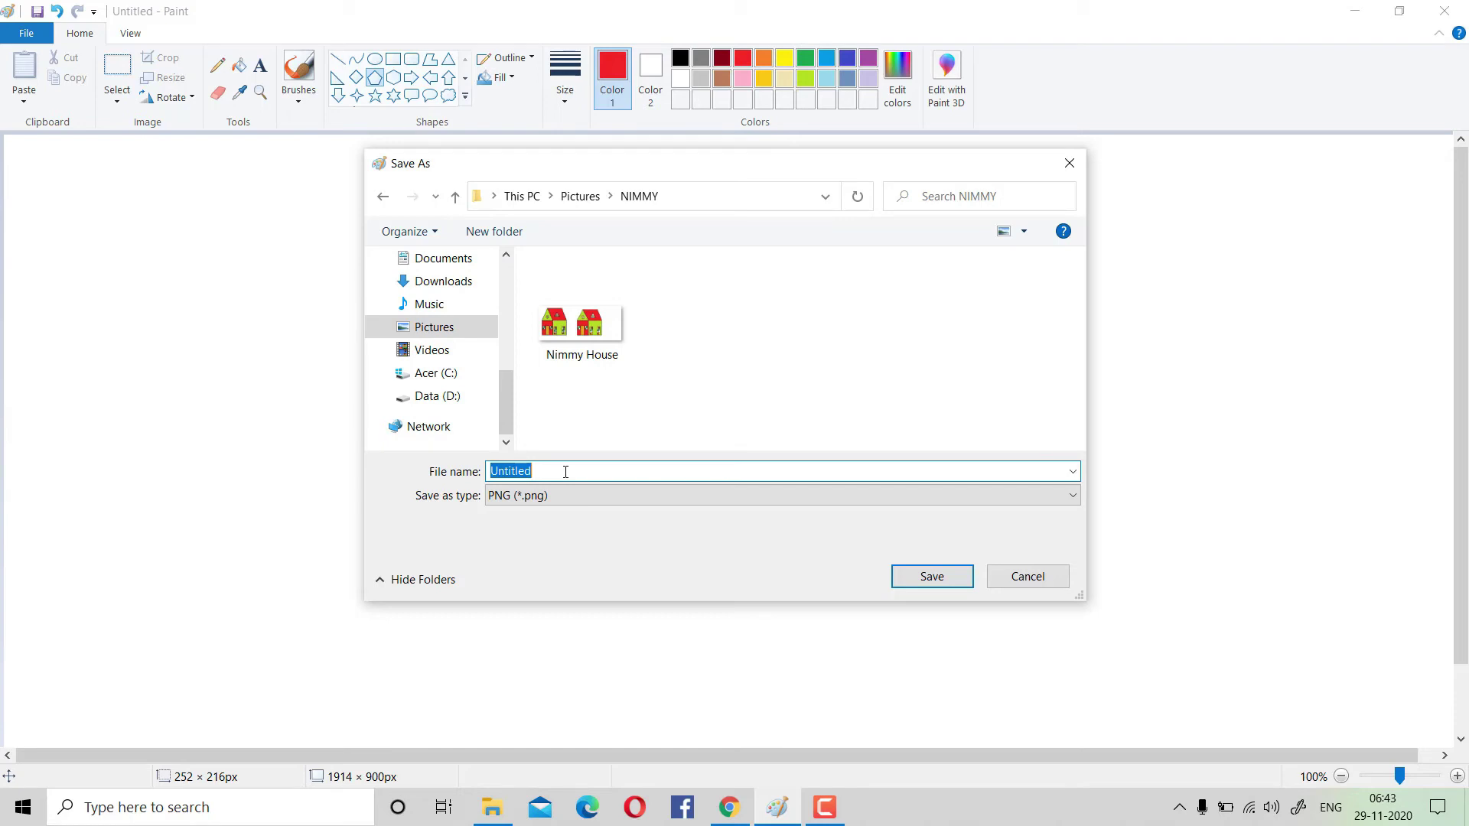
Save the picture as SAMPLE.png in the NIMMY folder
{"action": "key", "text": "BackSpace"}
{"action": "type", "text": "SA"}
{"action": "type", "text": "MPLE"}
{"action": "left_click", "coordinate": [905, 590]}
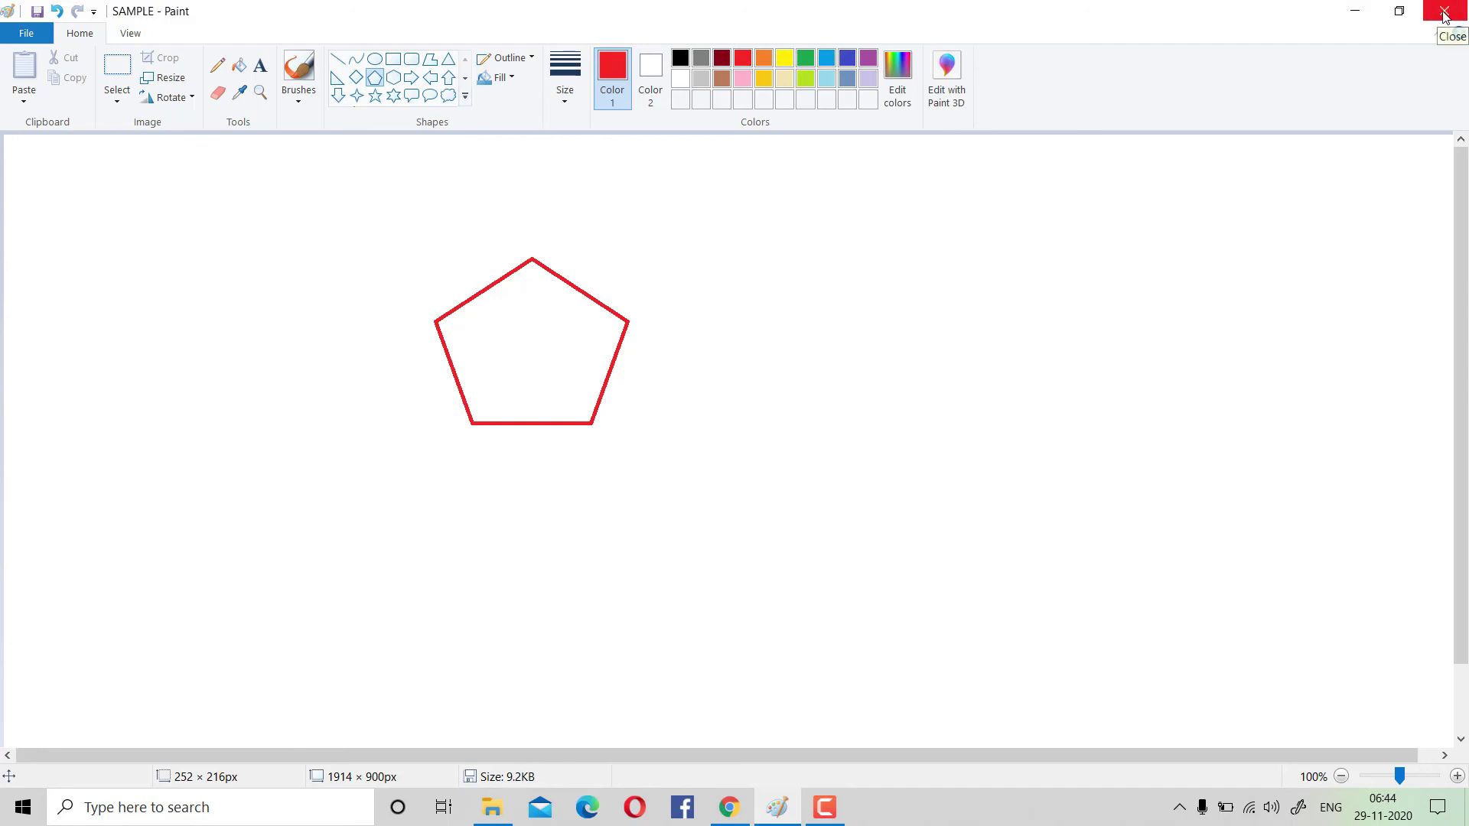
Close the Paint window to return to the desktop
{"action": "left_click", "coordinate": [1445, 13]}
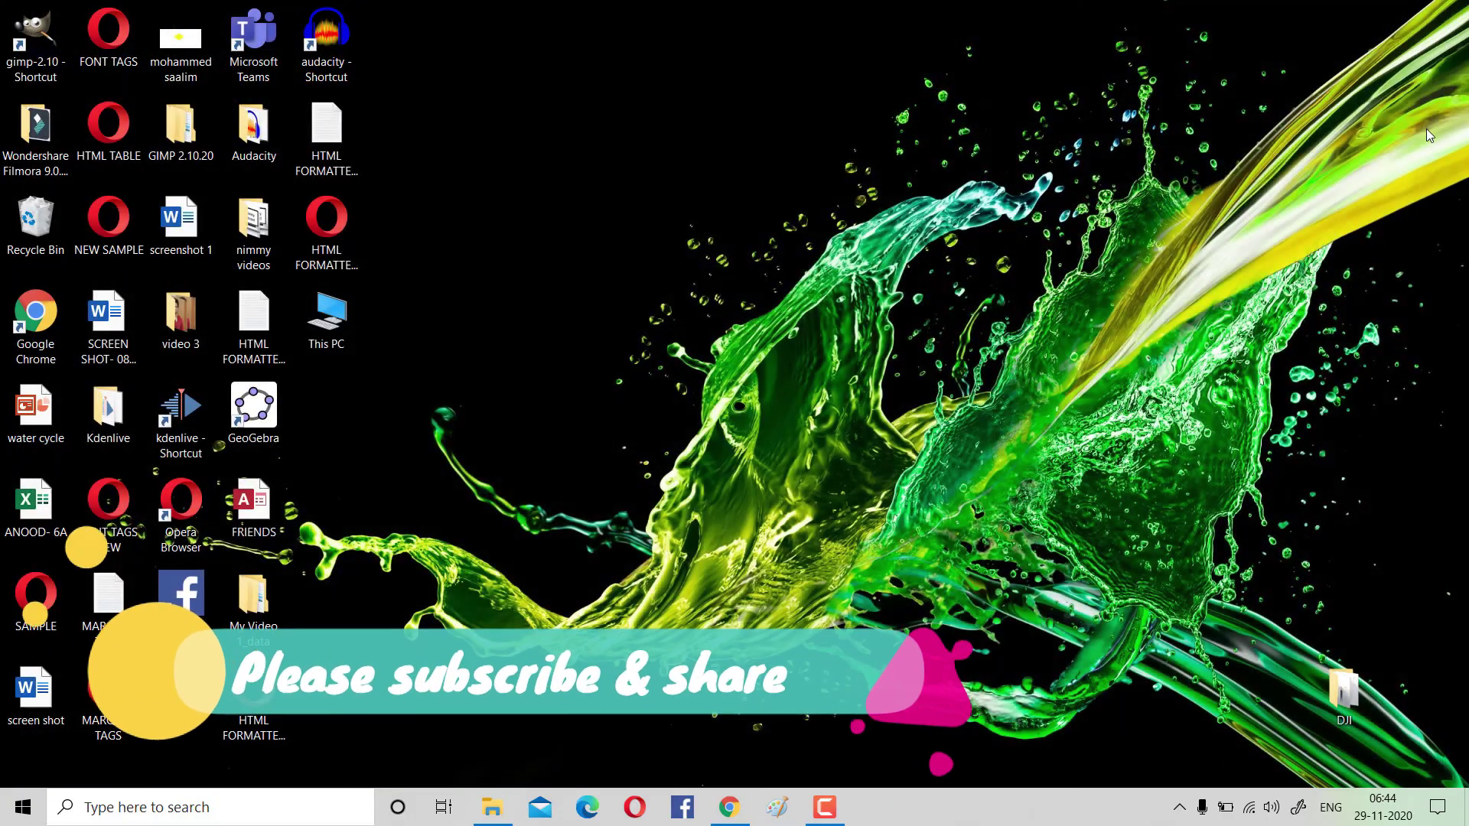